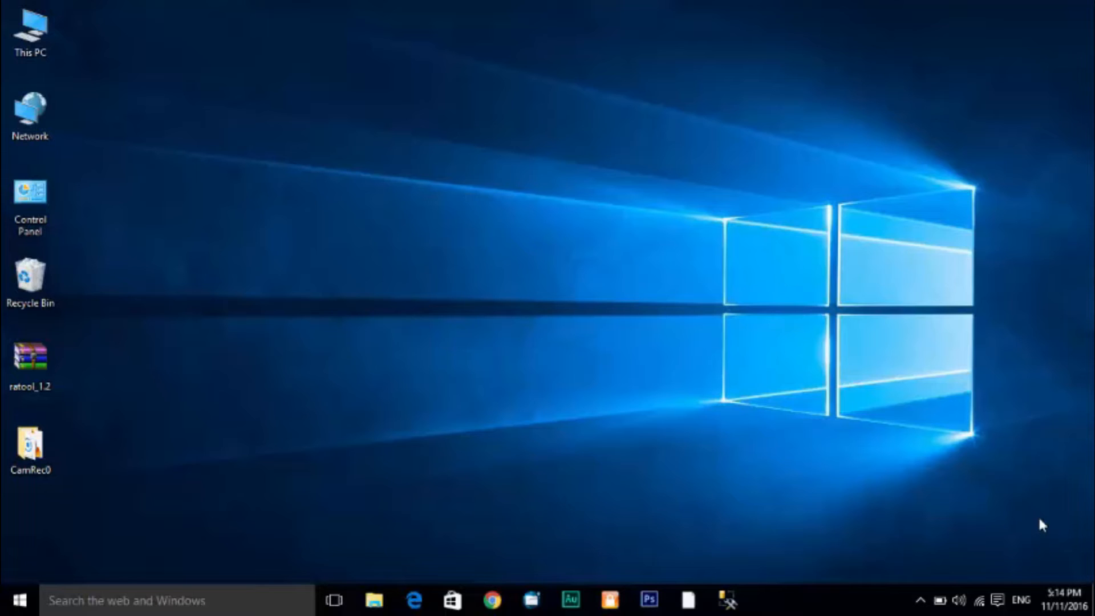
Switch to Chrome and open the website kadiyegroup.blogspot.com.
{"action": "left_click", "coordinate": [492, 599]}
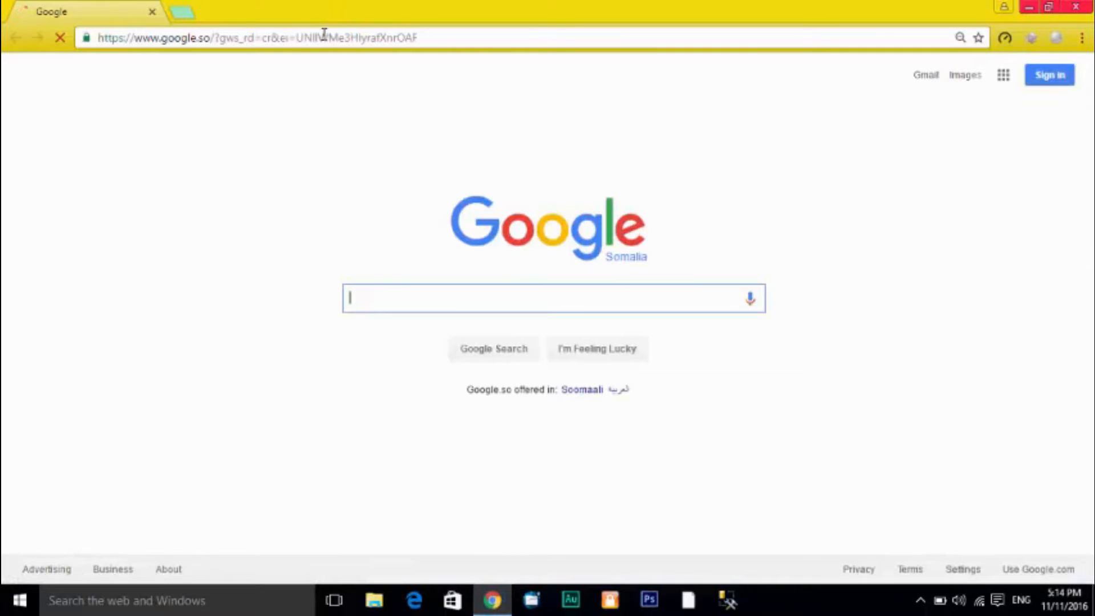
{"action": "left_click", "coordinate": [325, 37]}
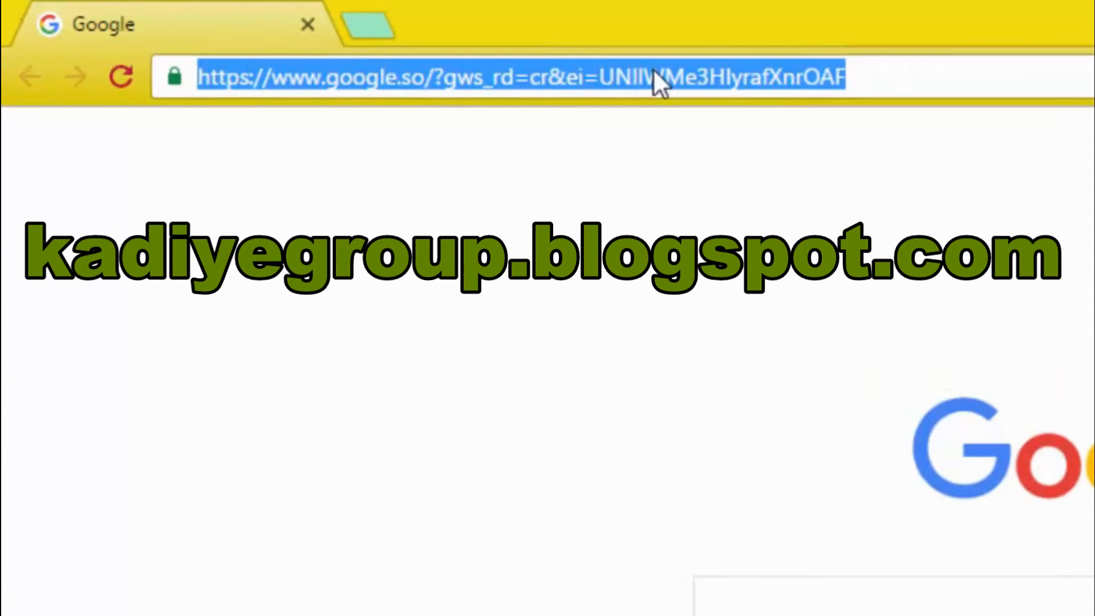
{"action": "type", "text": "kadi"}
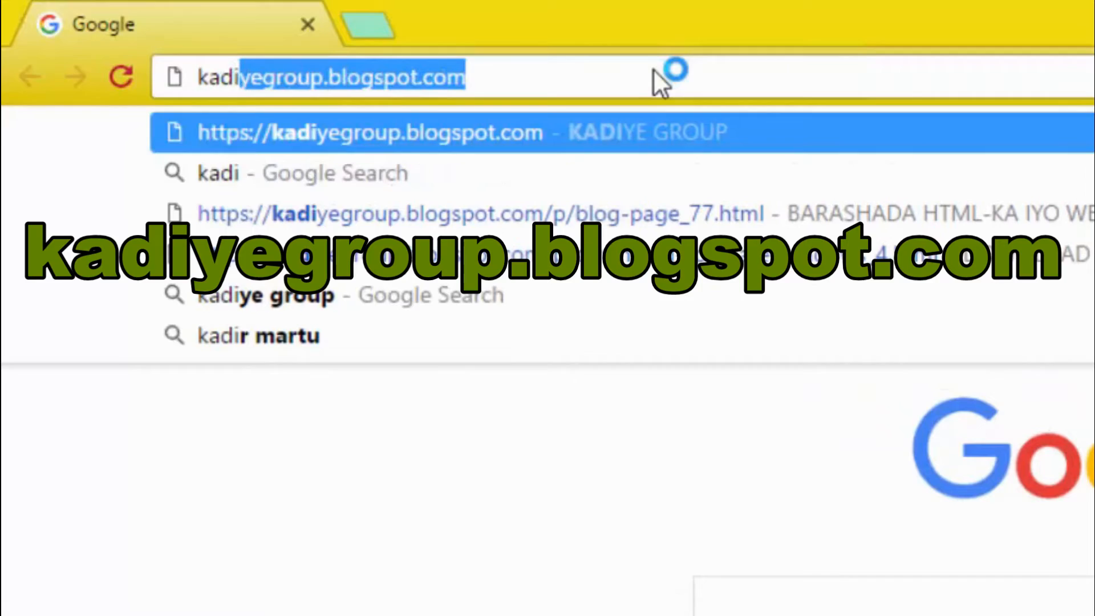
{"action": "key", "text": "Return"}
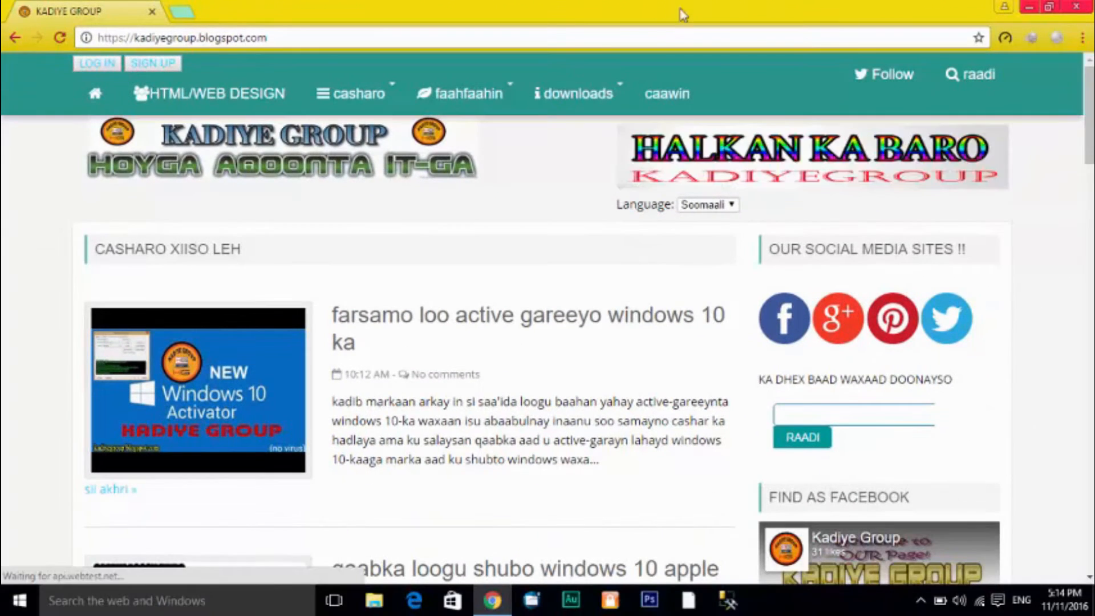
Open the site's Windows downloads section and advance through its listings to the third page.
{"action": "mouse_move", "coordinate": [576, 91]}
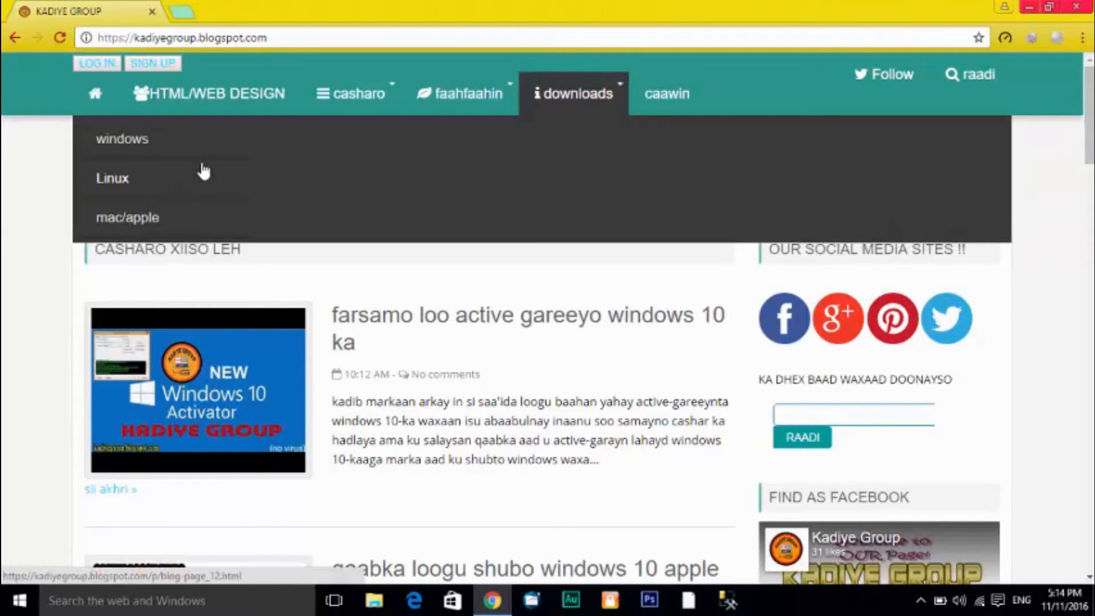
{"action": "left_click", "coordinate": [141, 146]}
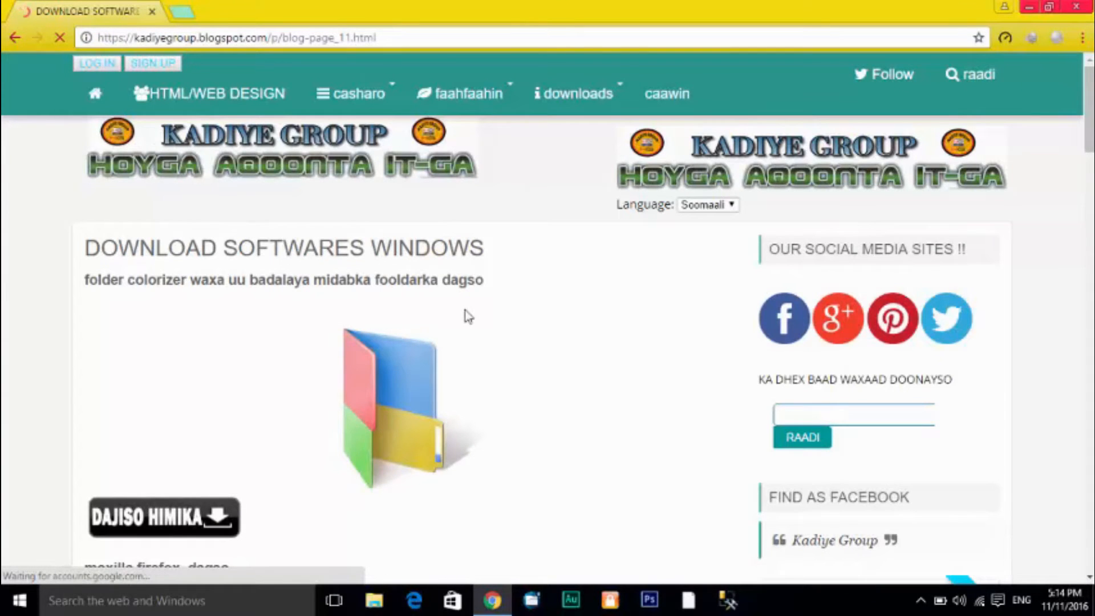
{"action": "scroll", "coordinate": [467, 315], "scroll_direction": "down", "scroll_amount": 15}
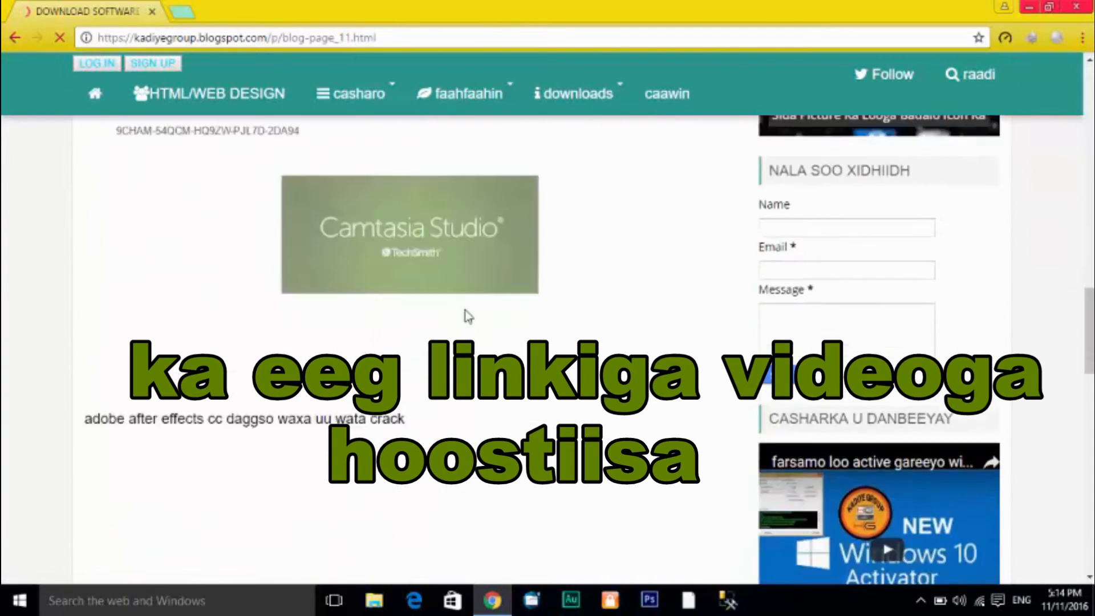
{"action": "scroll", "coordinate": [467, 316], "scroll_direction": "down", "scroll_amount": 15}
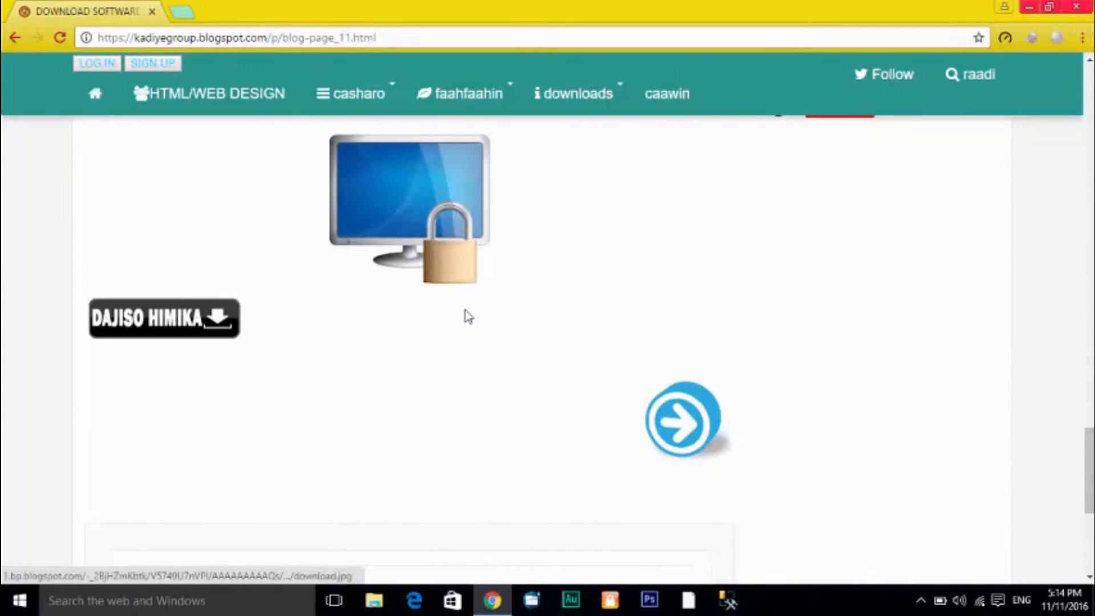
{"action": "left_click", "coordinate": [684, 417]}
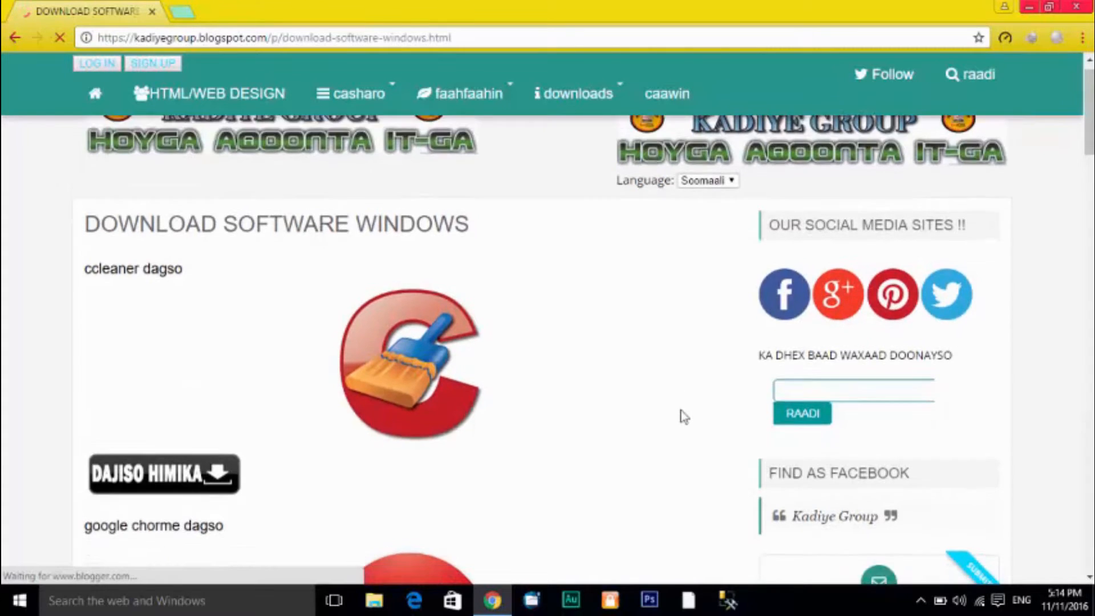
{"action": "scroll", "coordinate": [684, 416], "scroll_direction": "down", "scroll_amount": 20}
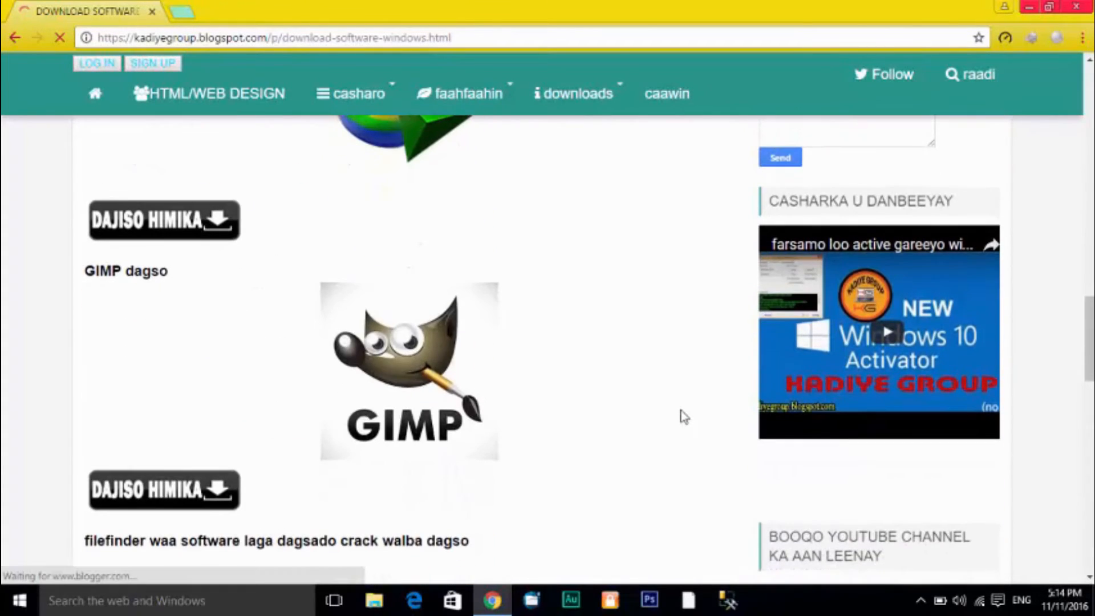
{"action": "scroll", "coordinate": [684, 416], "scroll_direction": "down", "scroll_amount": 10}
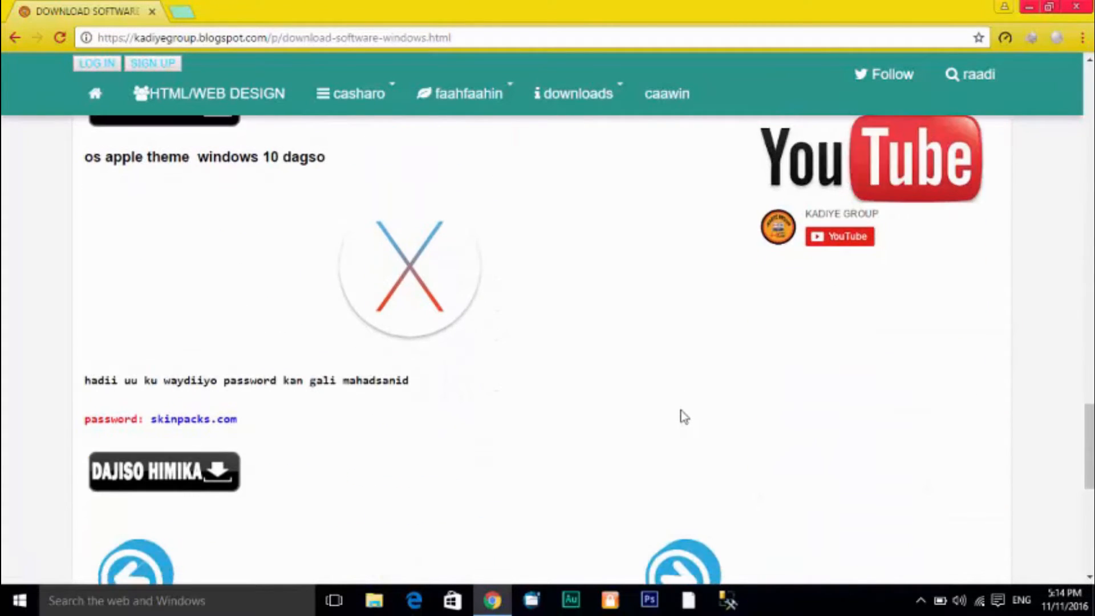
{"action": "scroll", "coordinate": [684, 416], "scroll_direction": "down", "scroll_amount": 1}
{"action": "left_click", "coordinate": [680, 528]}
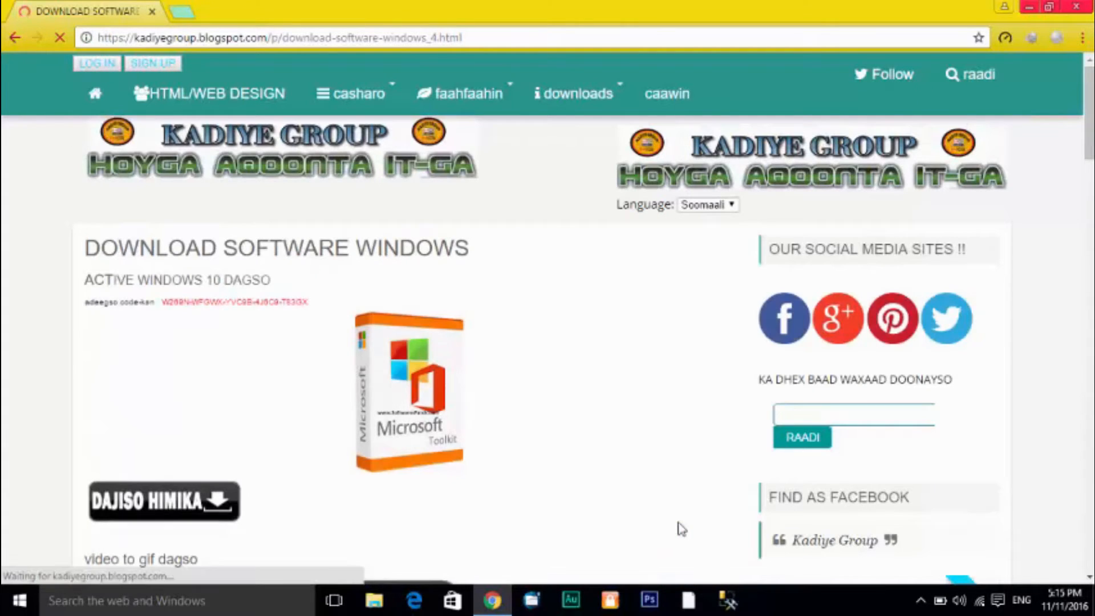
Request the Ratool lock USB download, keeping the option to show the completed existing file, and dismiss the download dialog.
{"action": "scroll", "coordinate": [682, 529], "scroll_direction": "down", "scroll_amount": 15}
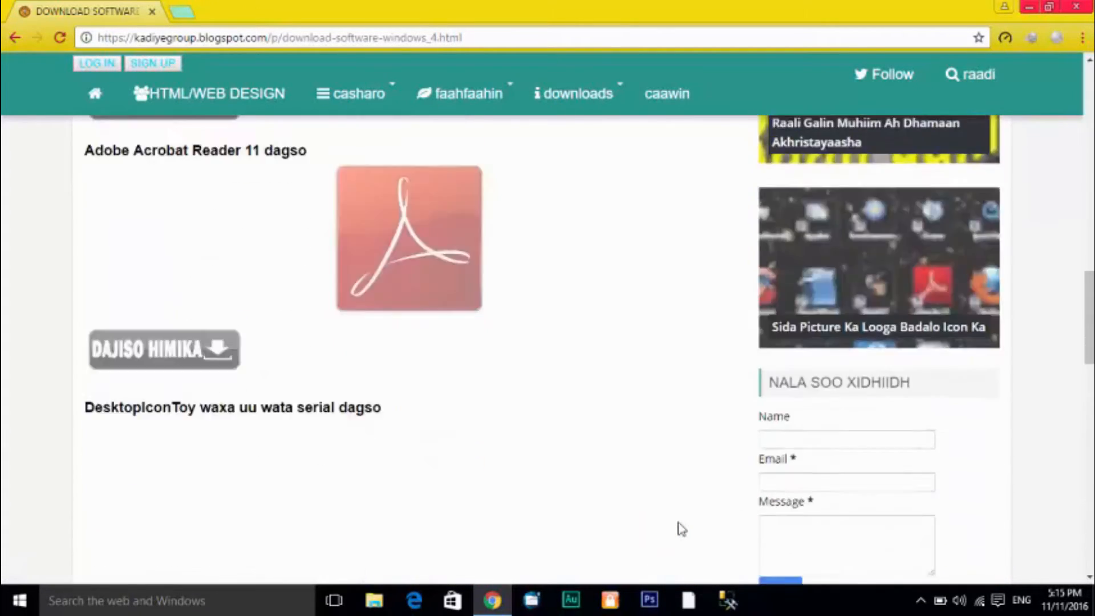
{"action": "scroll", "coordinate": [681, 529], "scroll_direction": "down", "scroll_amount": 10}
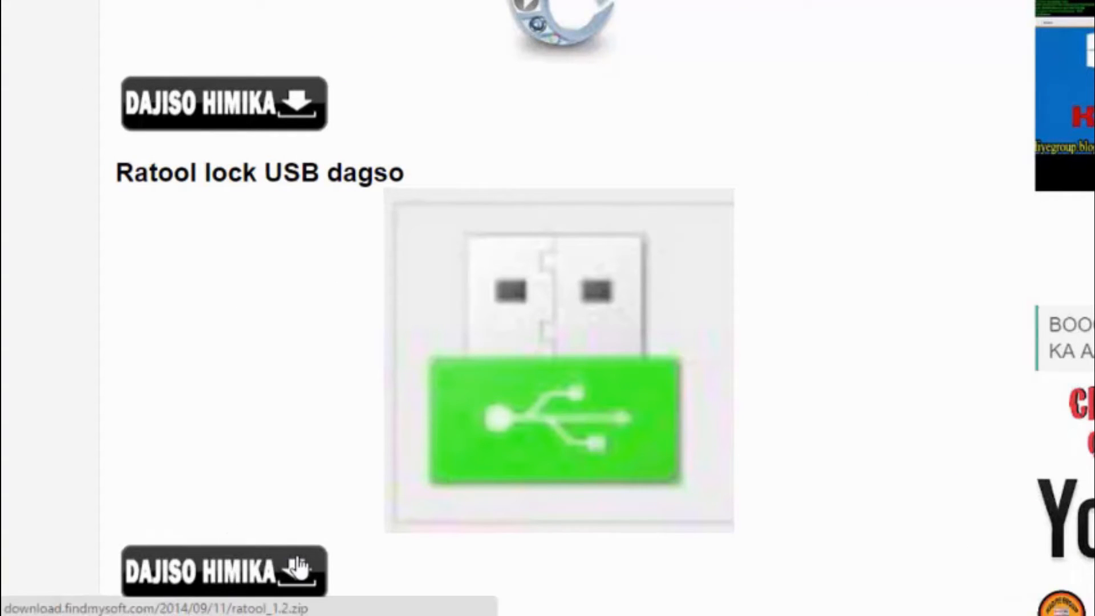
{"action": "left_click", "coordinate": [238, 570]}
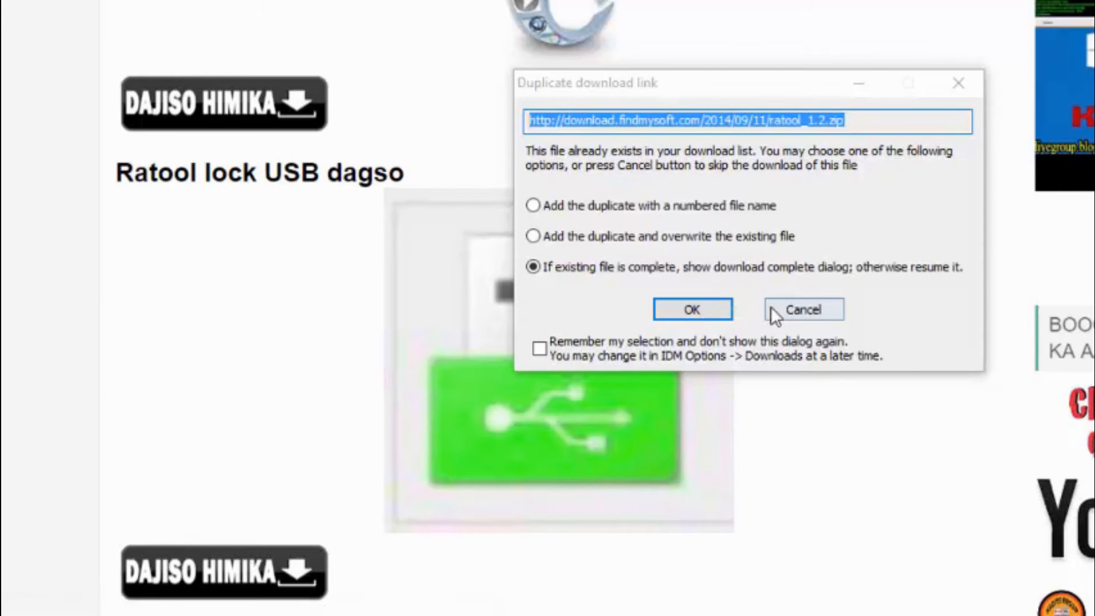
{"action": "left_click", "coordinate": [694, 309]}
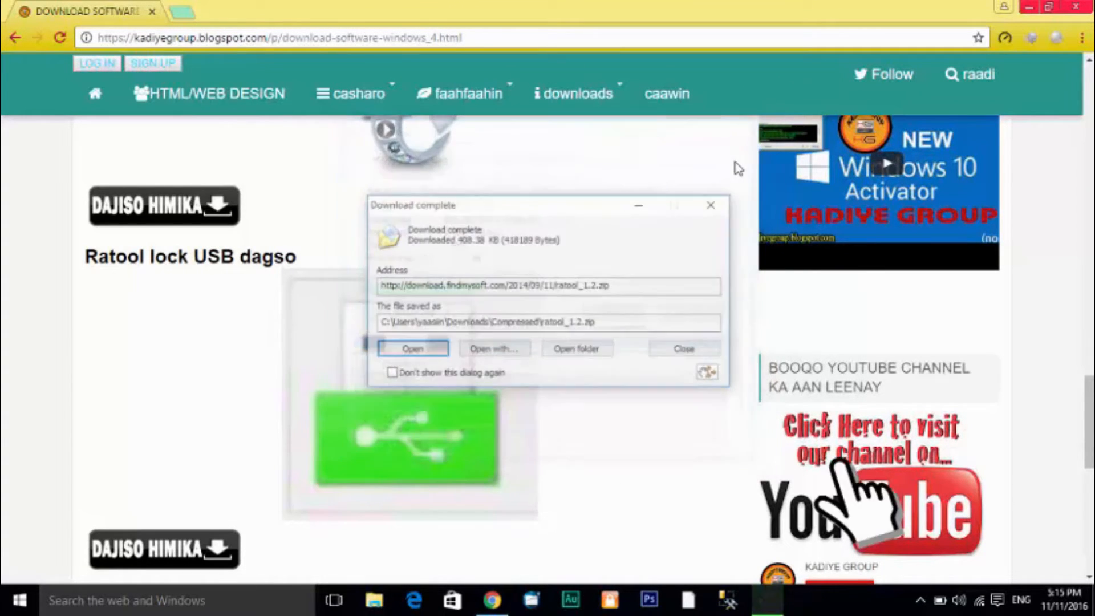
{"action": "left_click", "coordinate": [670, 347]}
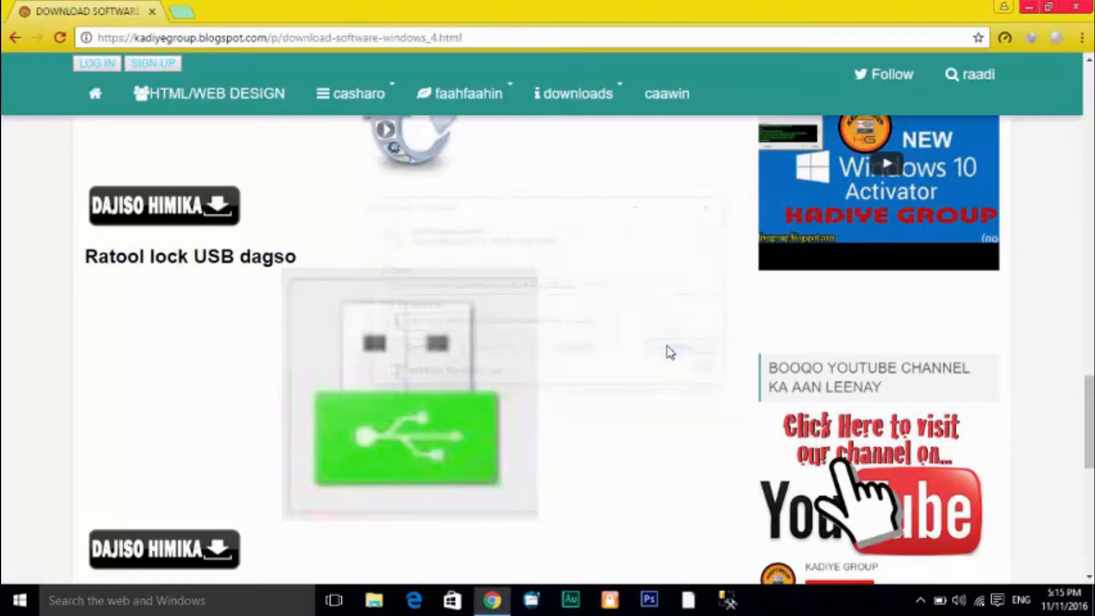
Minimize the browser and extract the ratool_1.2 archive directly onto the desktop.
{"action": "left_click", "coordinate": [1029, 6]}
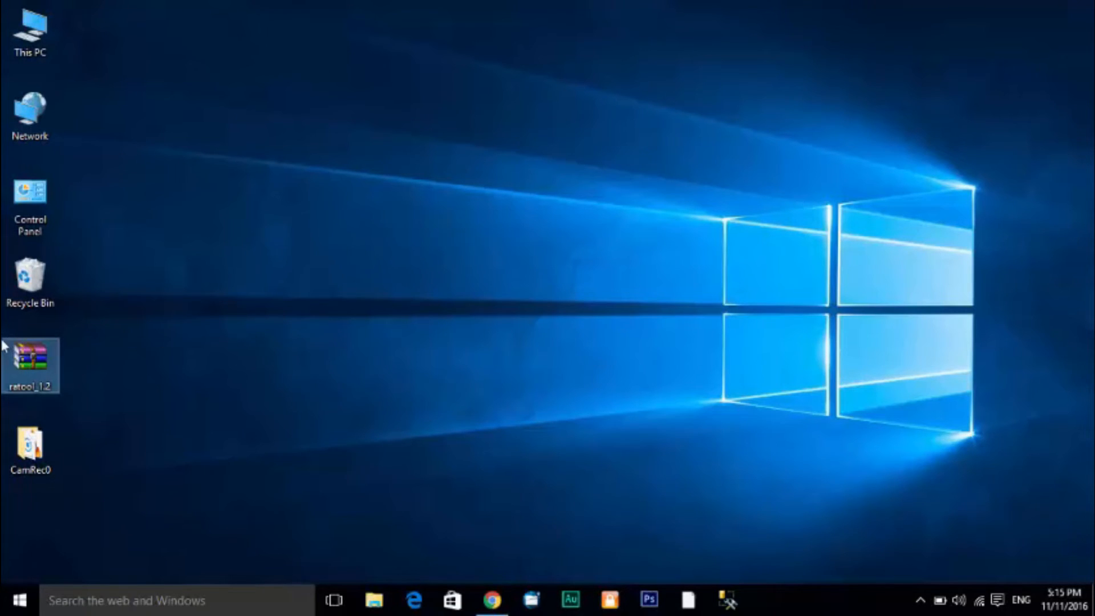
{"action": "right_click", "coordinate": [19, 369]}
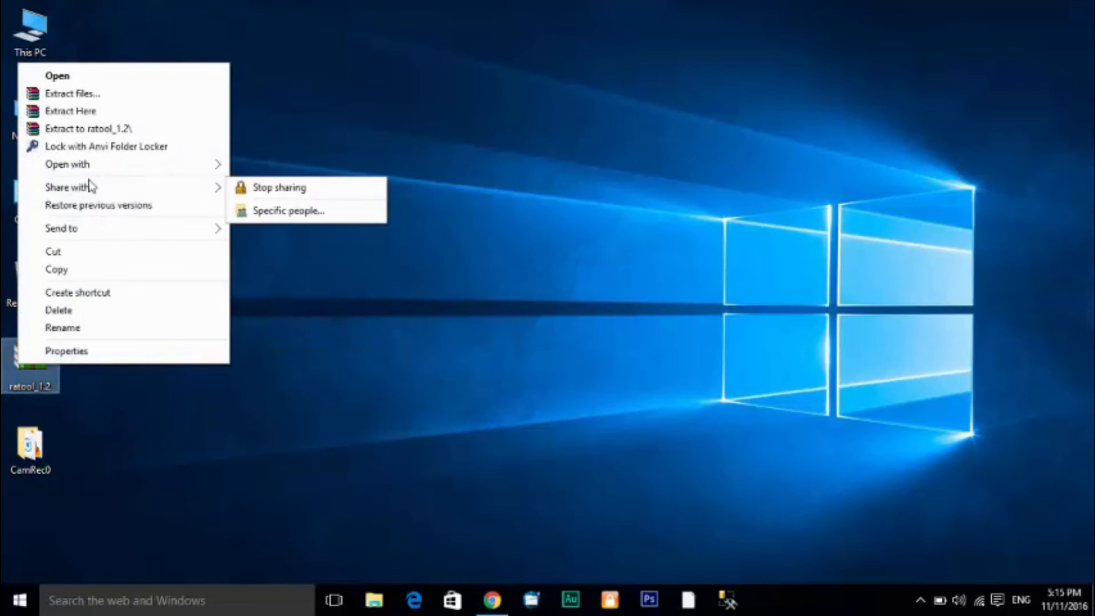
{"action": "left_click", "coordinate": [85, 111]}
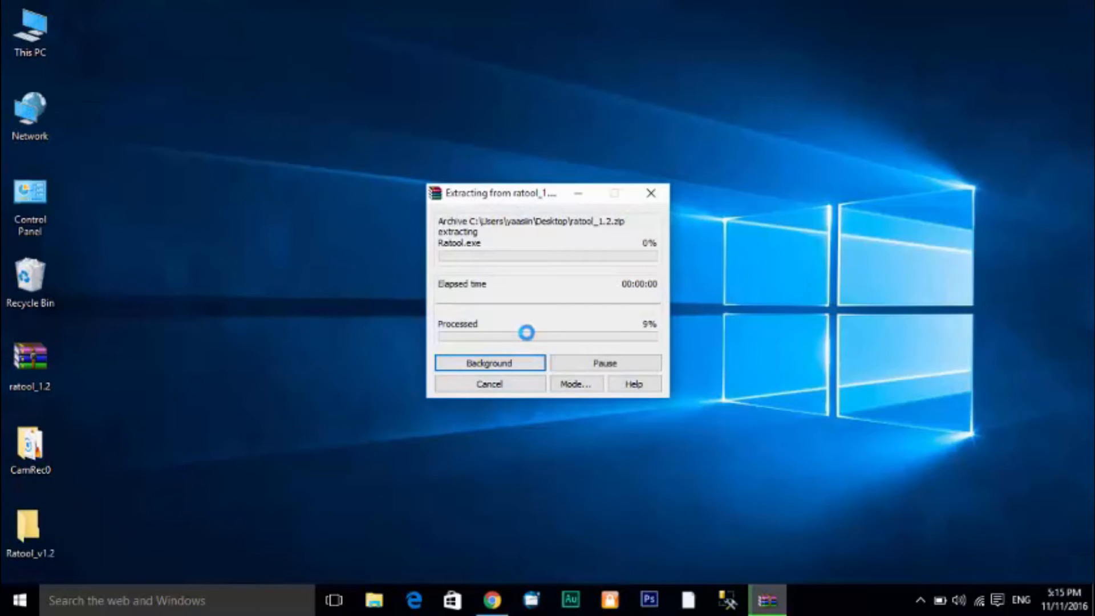
Run Ratool from the Ratool_v1.2 folder, try Block Usb Storage Devices, reselect Allow Read & Write (Default), and close it without applying.
{"action": "double_click", "coordinate": [35, 526]}
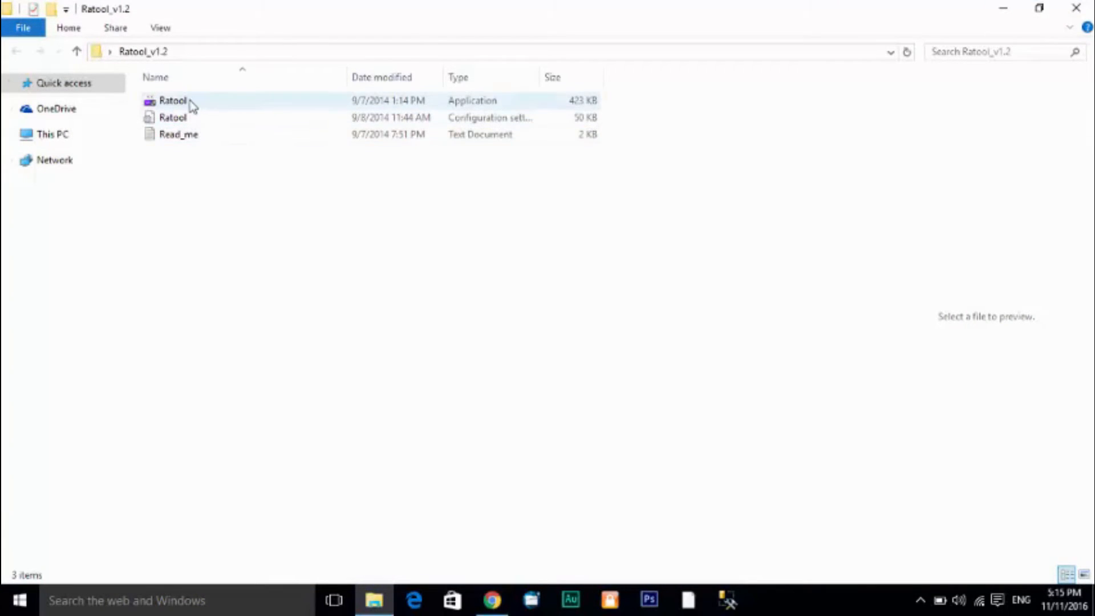
{"action": "double_click", "coordinate": [228, 106]}
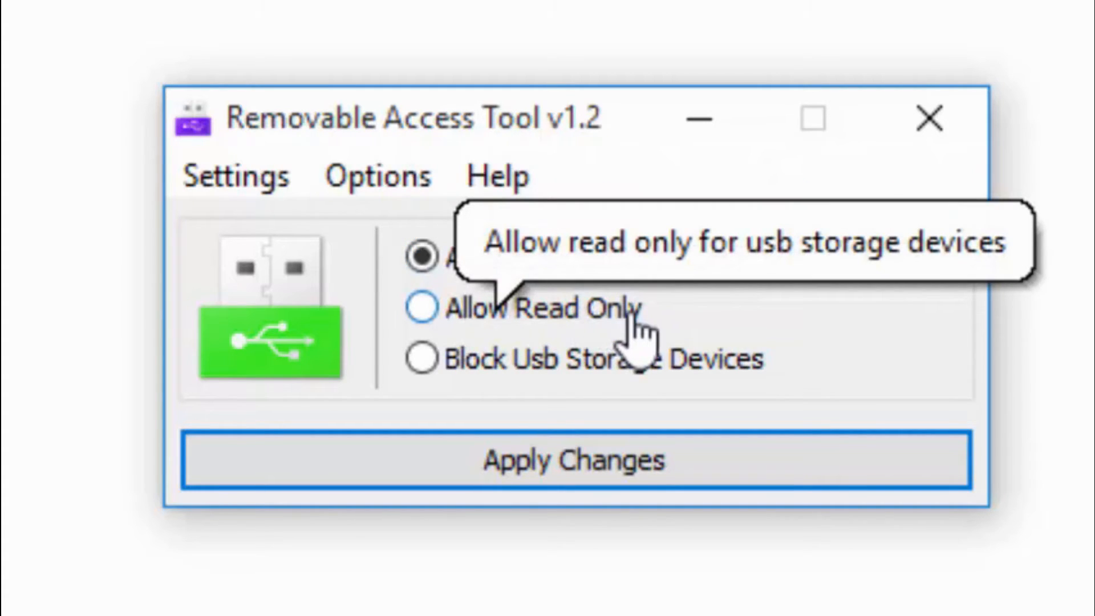
{"action": "left_click", "coordinate": [453, 366]}
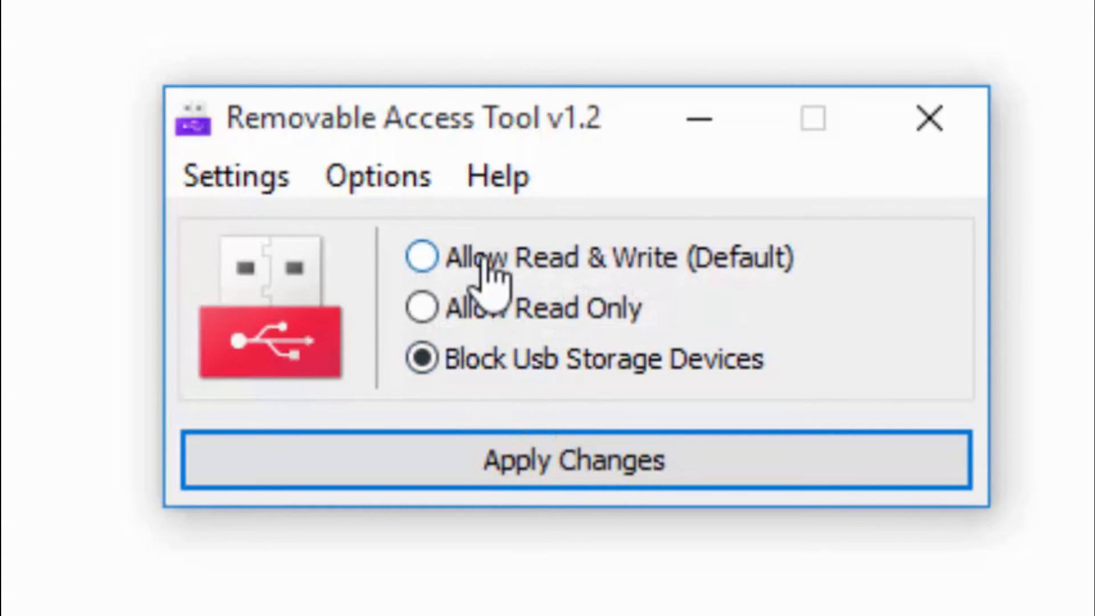
{"action": "left_click", "coordinate": [484, 264]}
{"action": "left_click", "coordinate": [930, 119]}
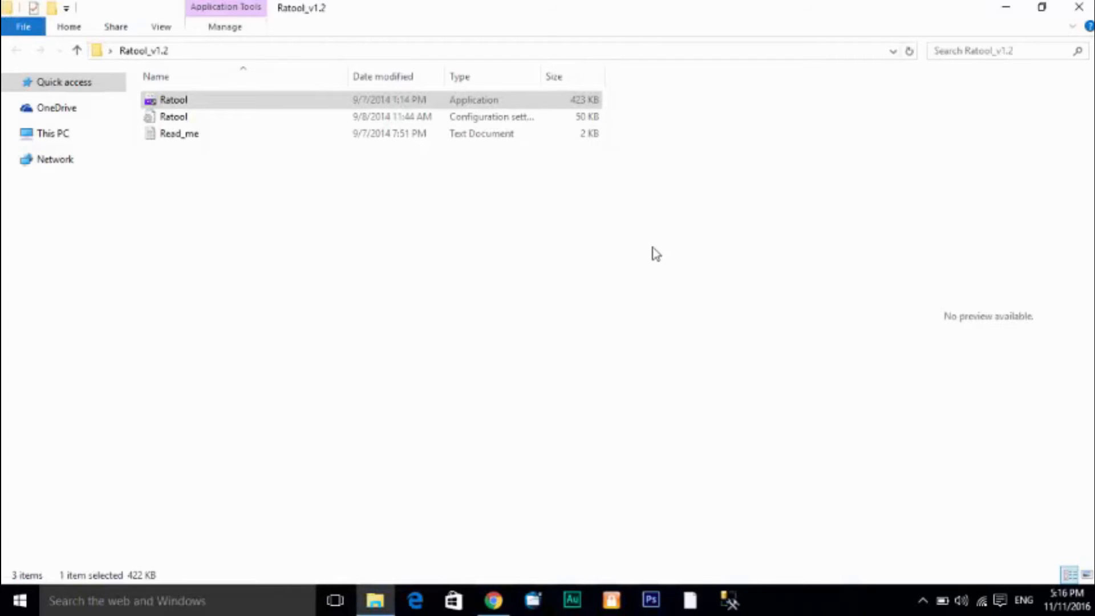
Check the contents of the KADIYE (E:) USB drive and close its window.
{"action": "key", "text": "super+d"}
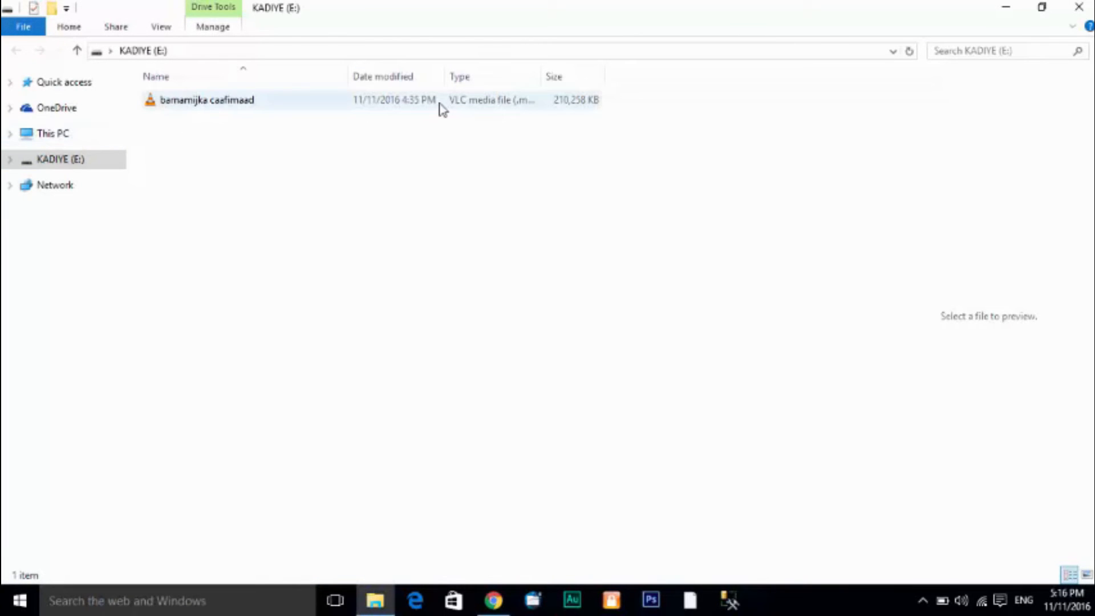
{"action": "left_click", "coordinate": [1079, 8]}
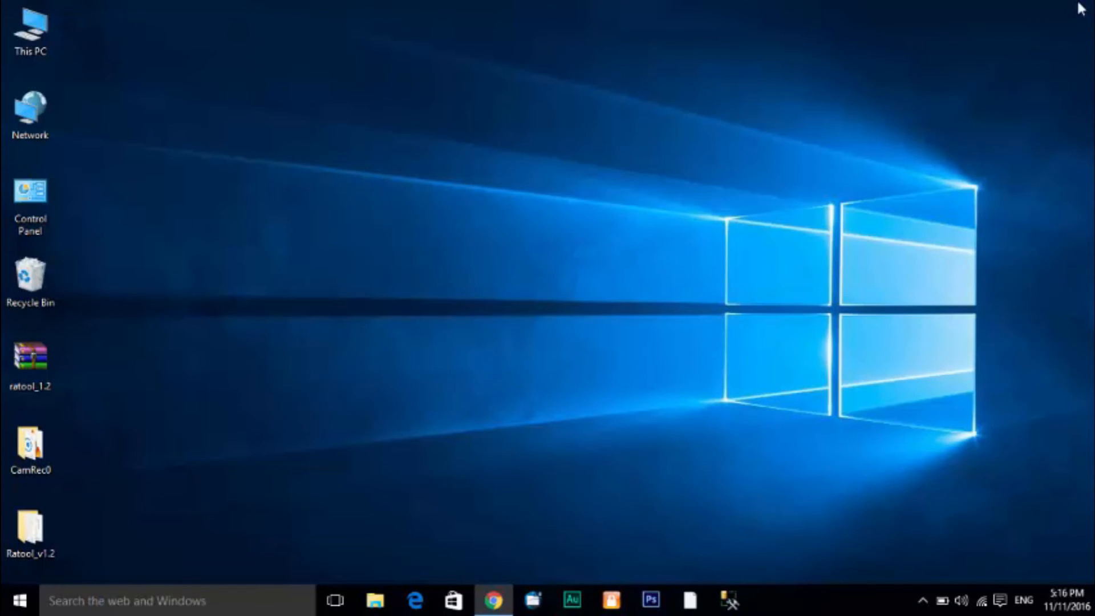
Run Ratool from the Ratool_v1.2 folder, apply Block Usb Storage Devices, and close the tool.
{"action": "double_click", "coordinate": [30, 527]}
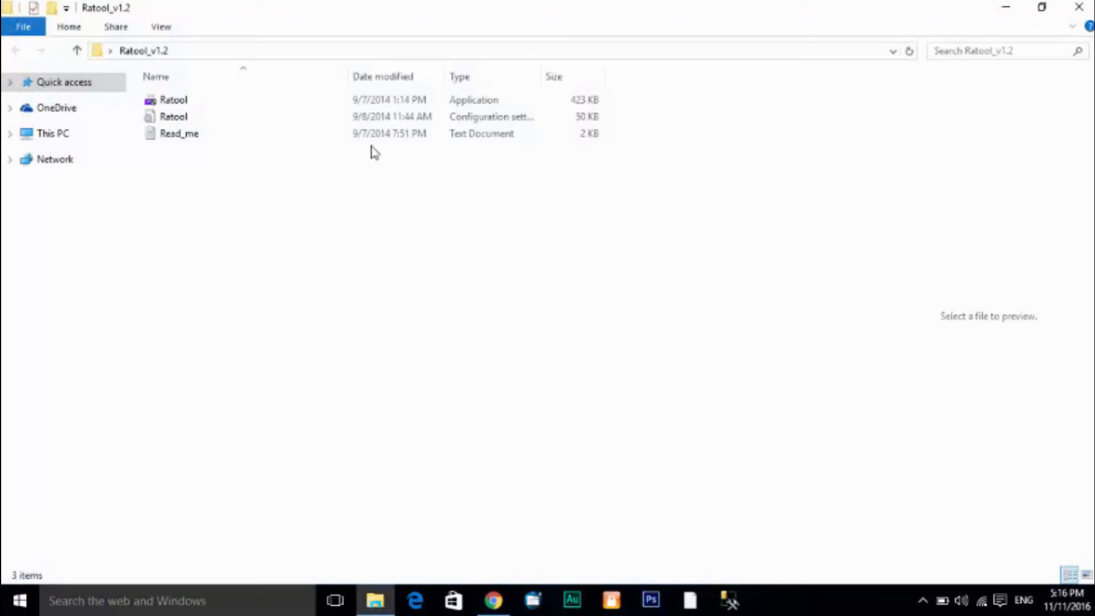
{"action": "double_click", "coordinate": [292, 106]}
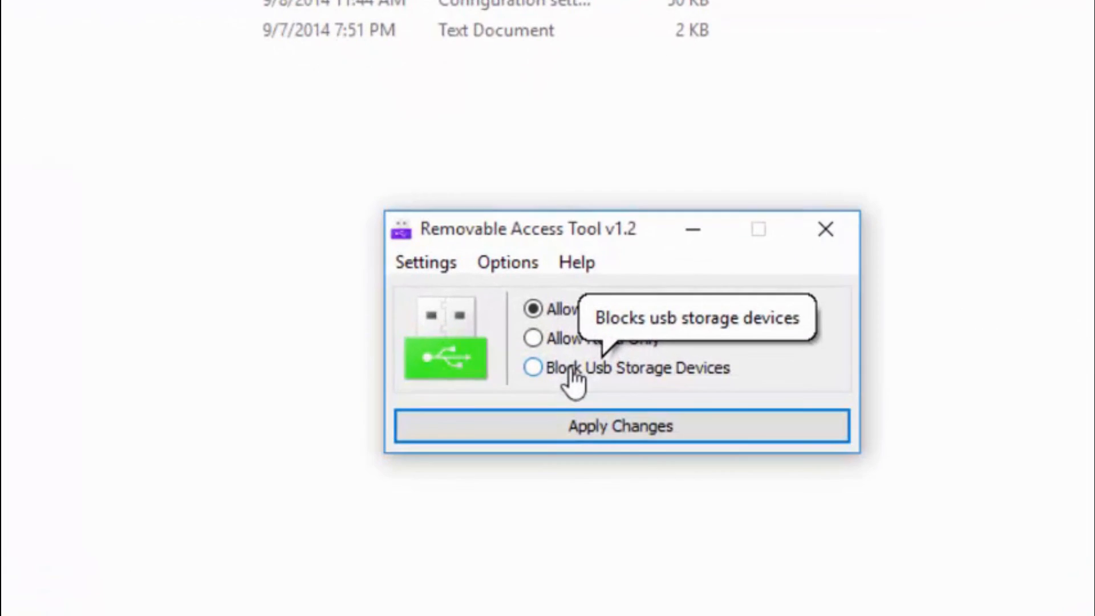
{"action": "left_click", "coordinate": [570, 371]}
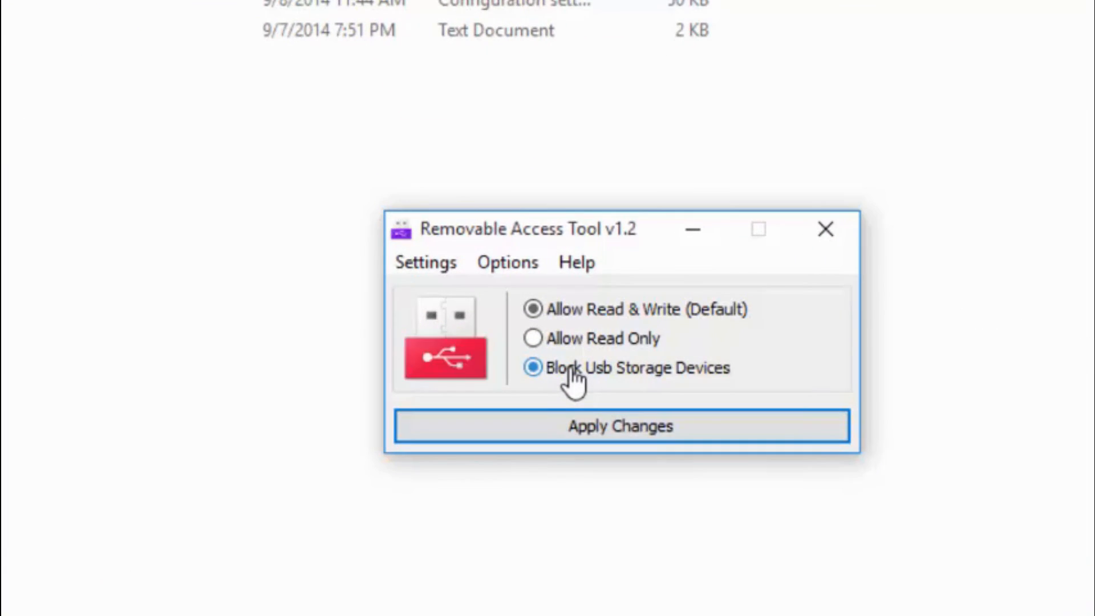
{"action": "left_click", "coordinate": [582, 434]}
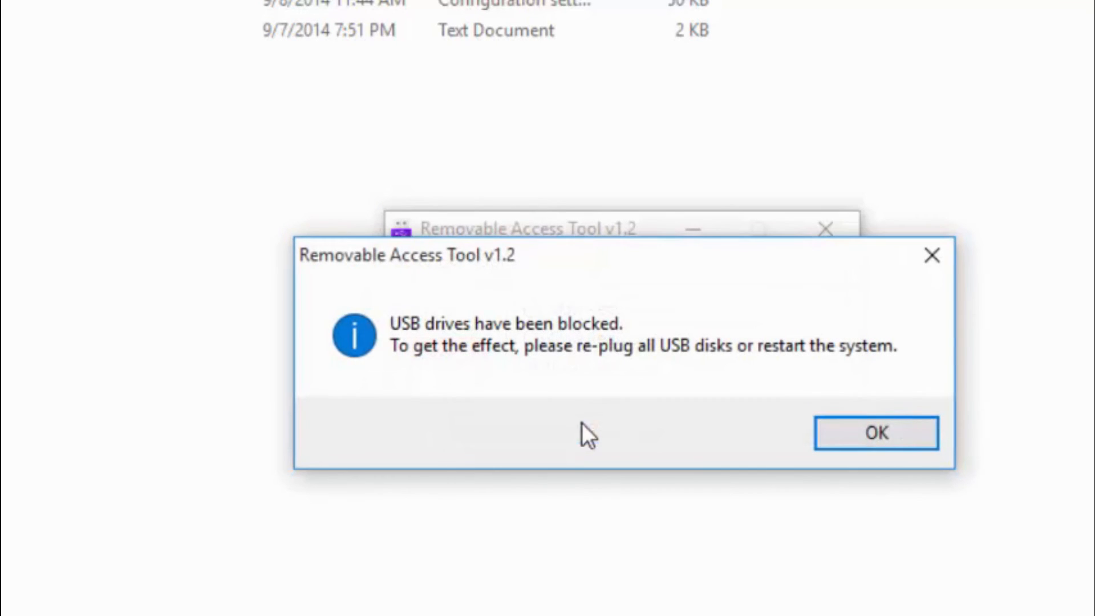
{"action": "left_click", "coordinate": [898, 439]}
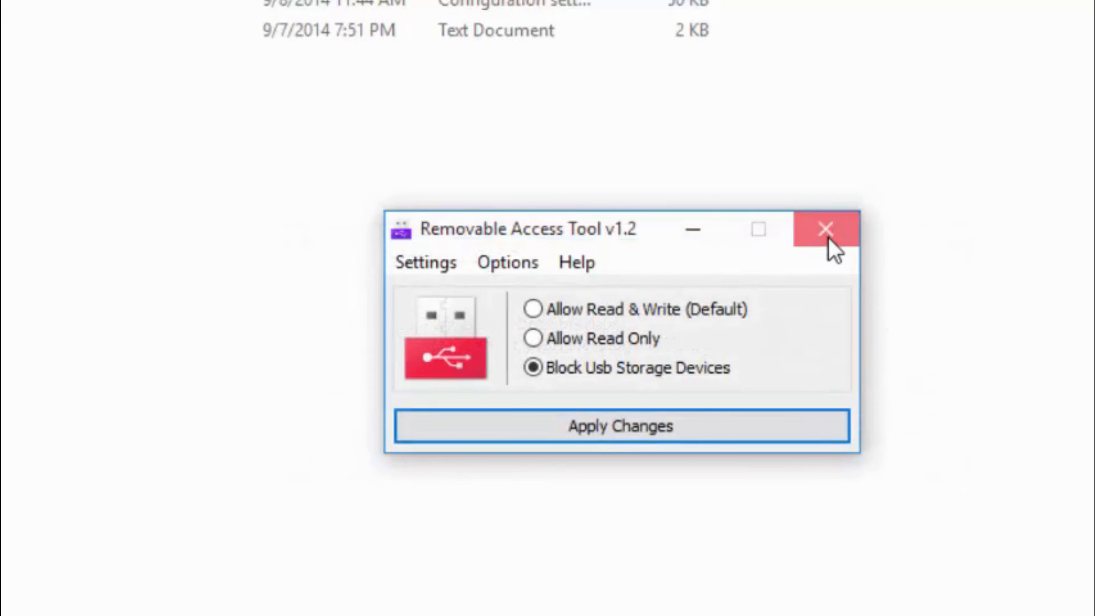
{"action": "left_click", "coordinate": [828, 238]}
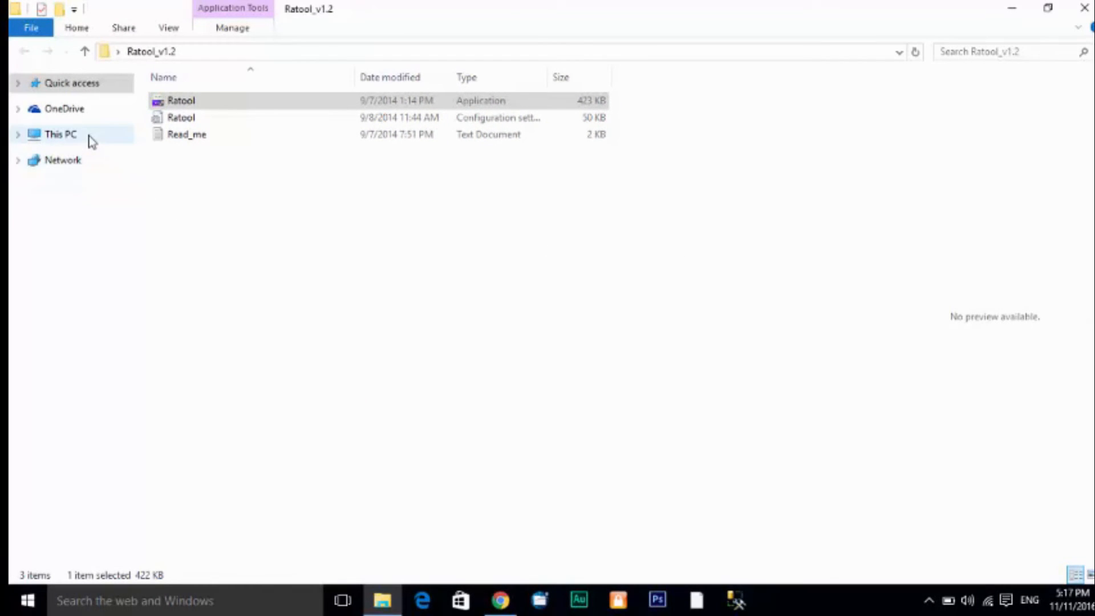
Check the drives listed in This PC for the USB drive and close the window.
{"action": "left_click", "coordinate": [60, 135]}
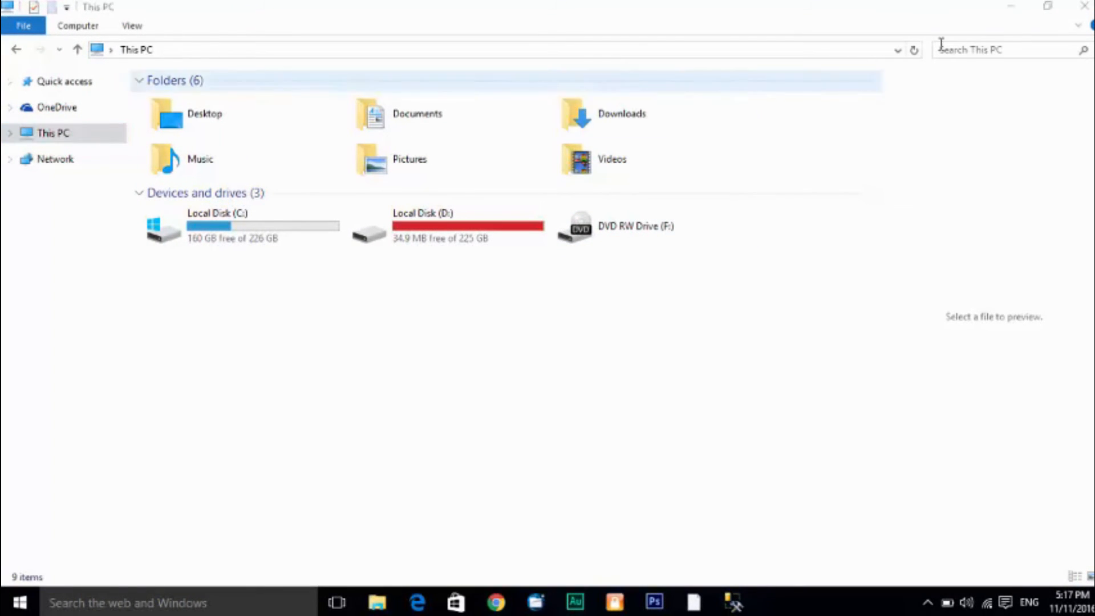
{"action": "left_click", "coordinate": [1084, 6]}
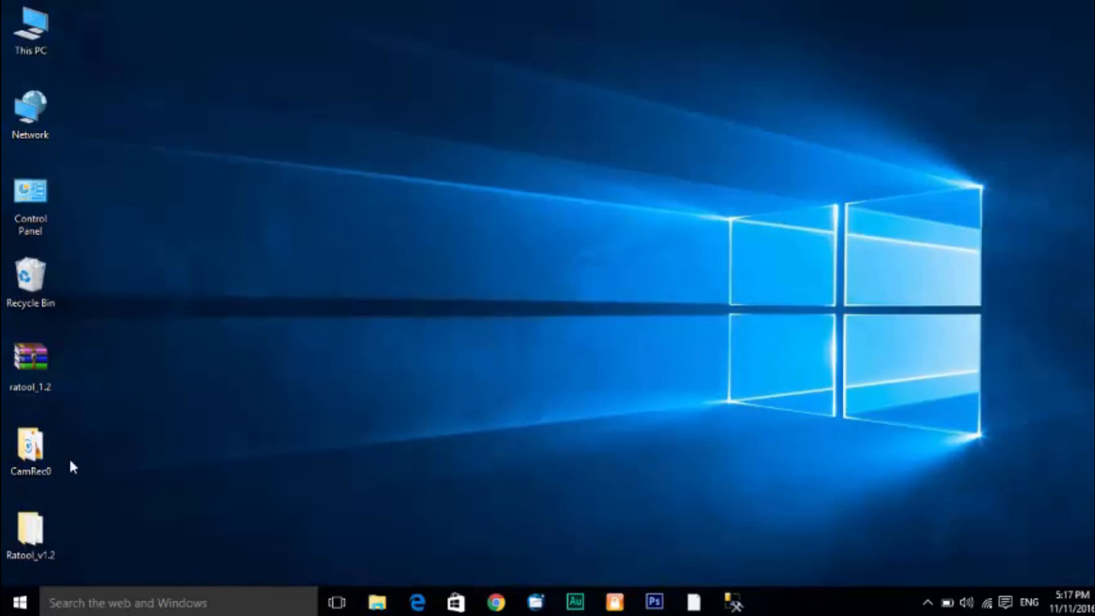
Run Ratool from the Ratool_v1.2 folder, apply Allow Read & Write (Default) for USB drives, and close the tool and folder.
{"action": "double_click", "coordinate": [15, 536]}
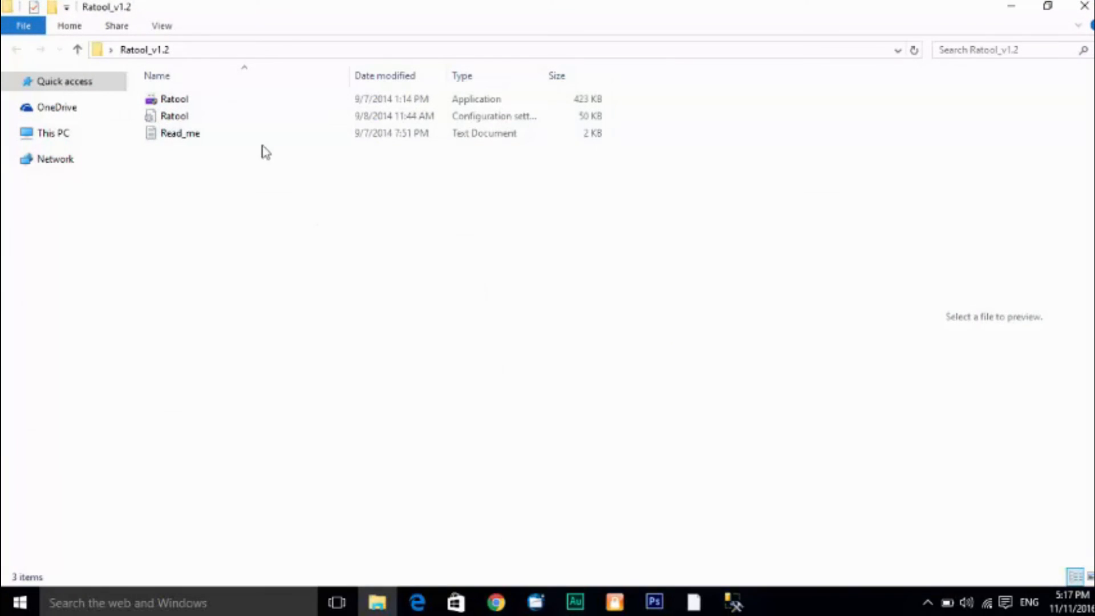
{"action": "left_click", "coordinate": [220, 99]}
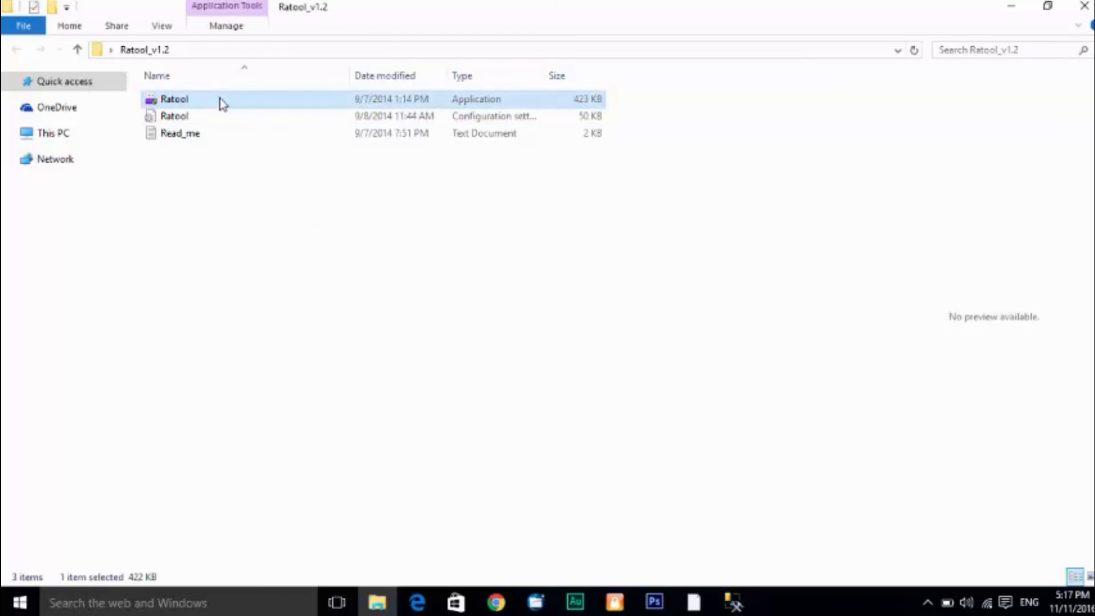
{"action": "double_click", "coordinate": [222, 103]}
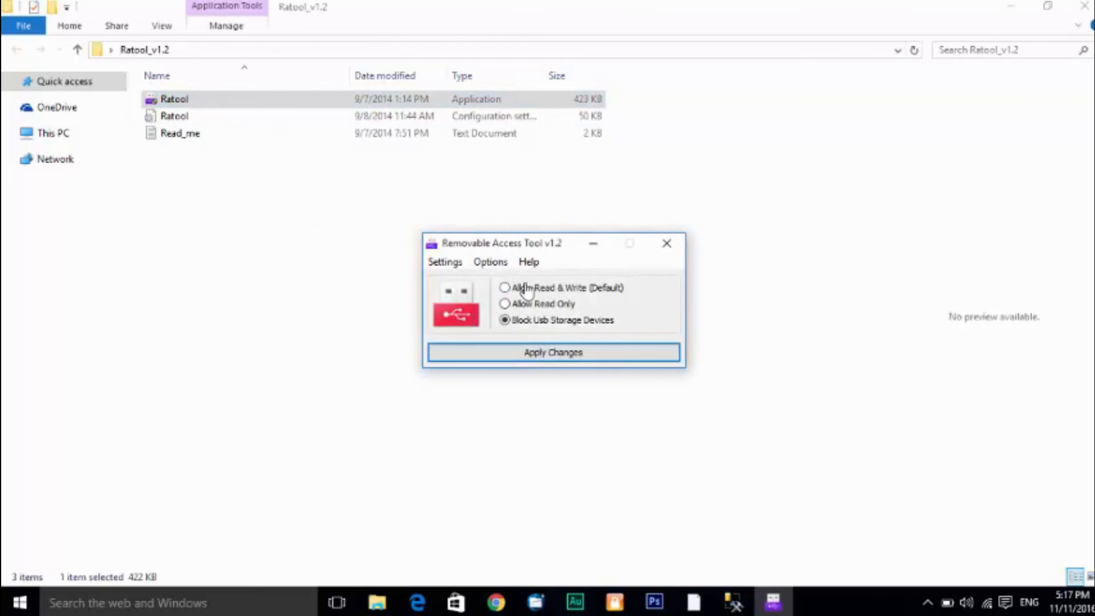
{"action": "left_click", "coordinate": [525, 289]}
{"action": "left_click", "coordinate": [542, 355]}
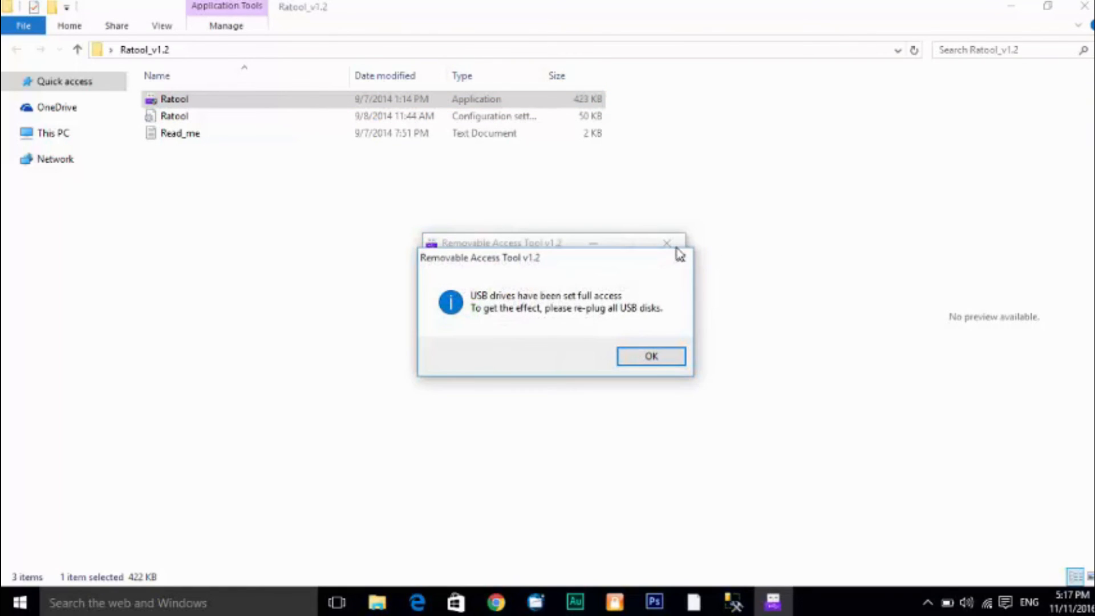
{"action": "left_click", "coordinate": [651, 360]}
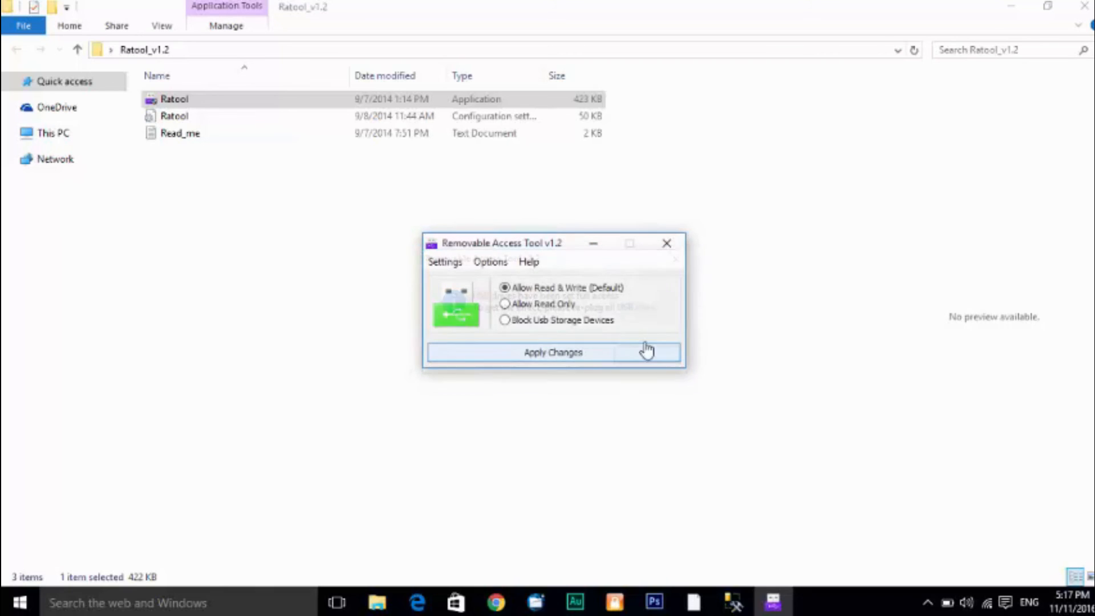
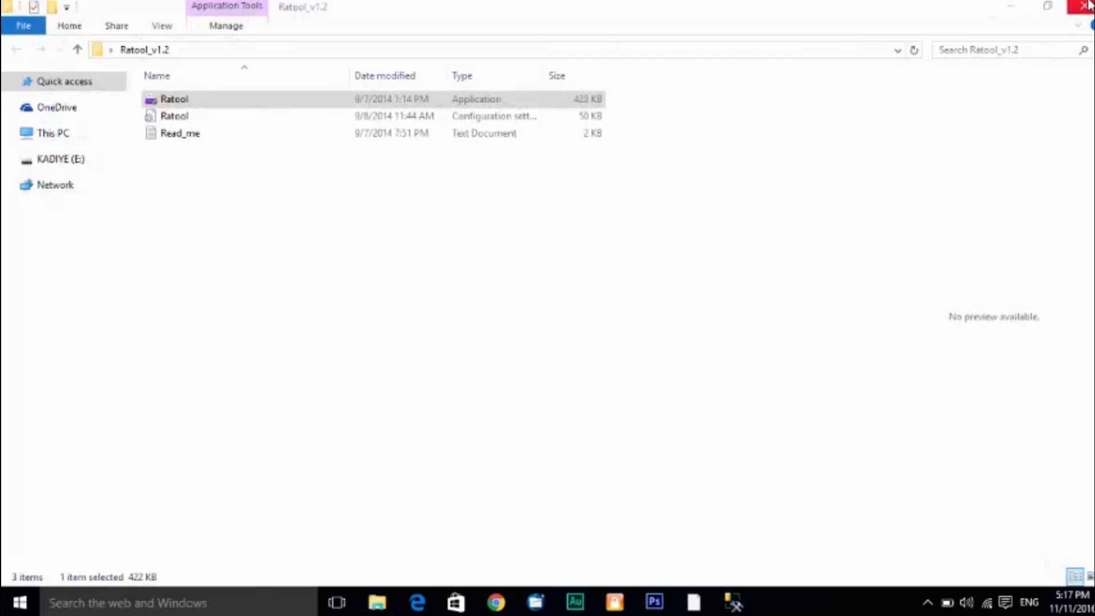
{"action": "left_click", "coordinate": [1084, 6]}
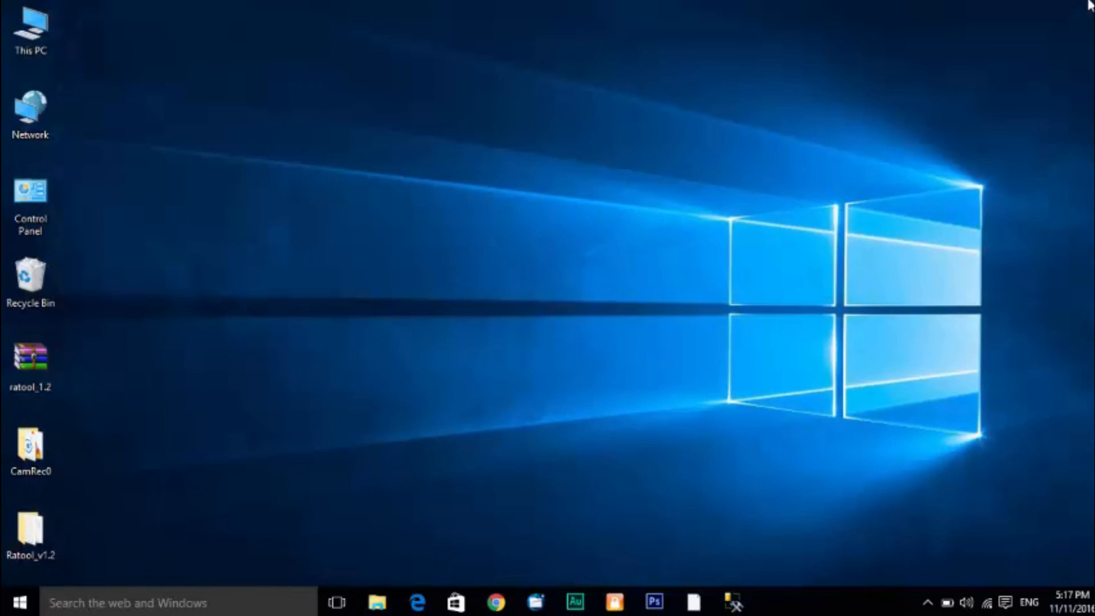